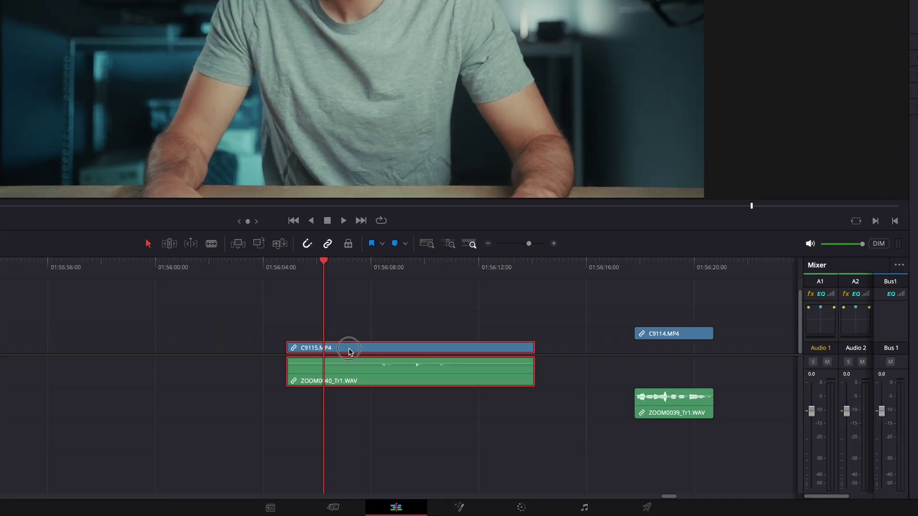
Stack the C9114.MP4/ZOOM0039 clip pair on V2/A2, overlapping the C9115.MP4 clip.
left_click_drag(378, 401, 385, 404)
left_click_drag(352, 355, 345, 354)
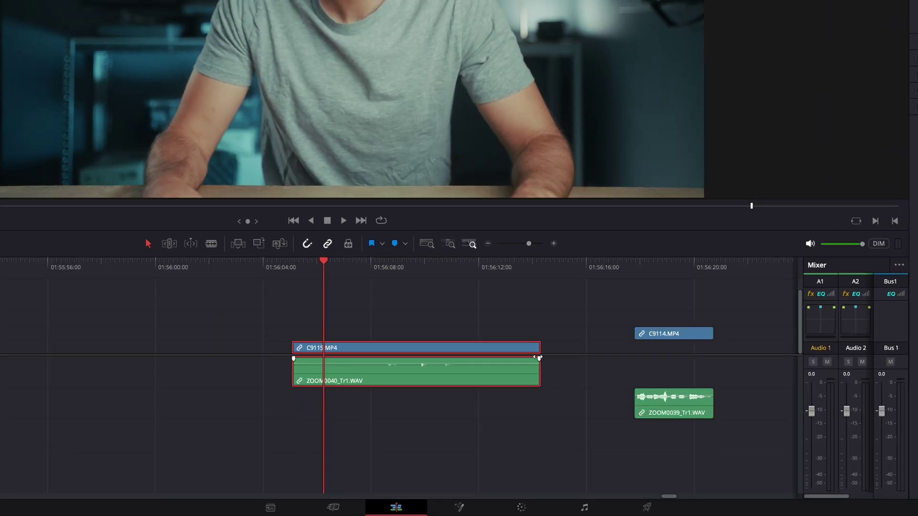
left_click_drag(662, 340, 334, 334)
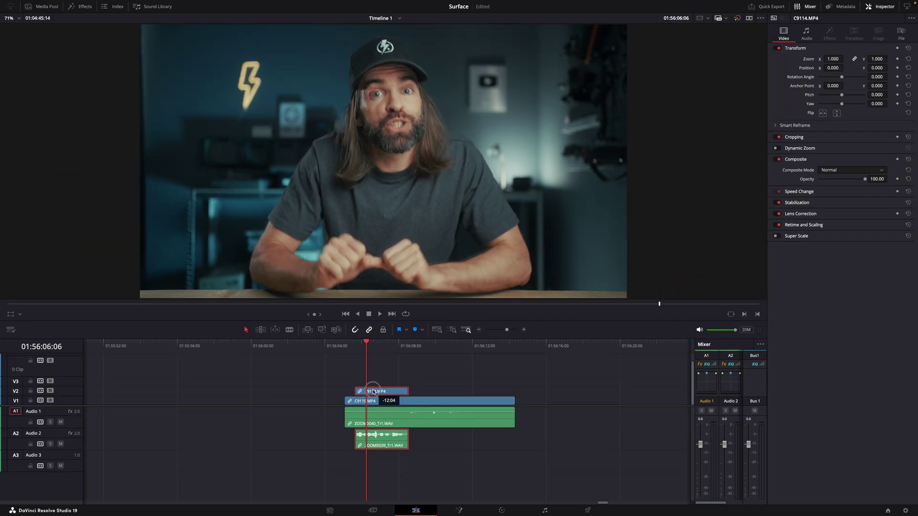
left_click_drag(373, 392, 423, 393)
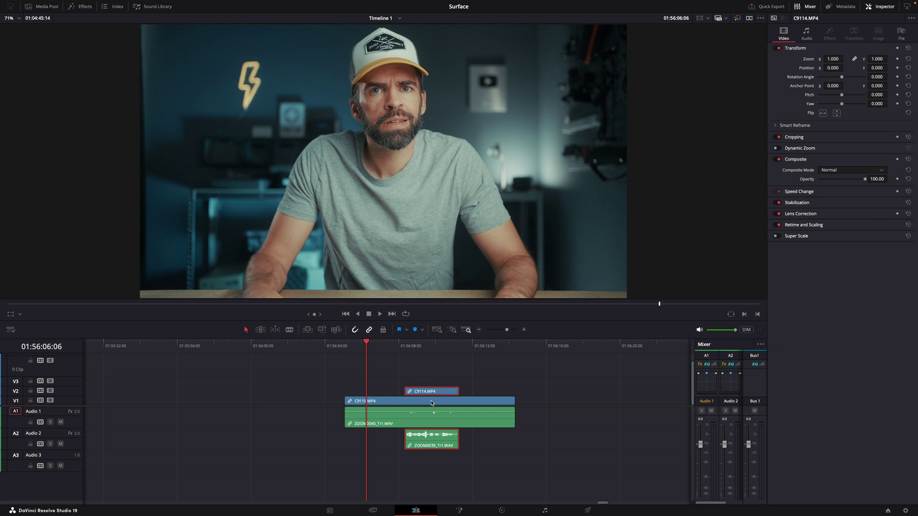
left_click(431, 403)
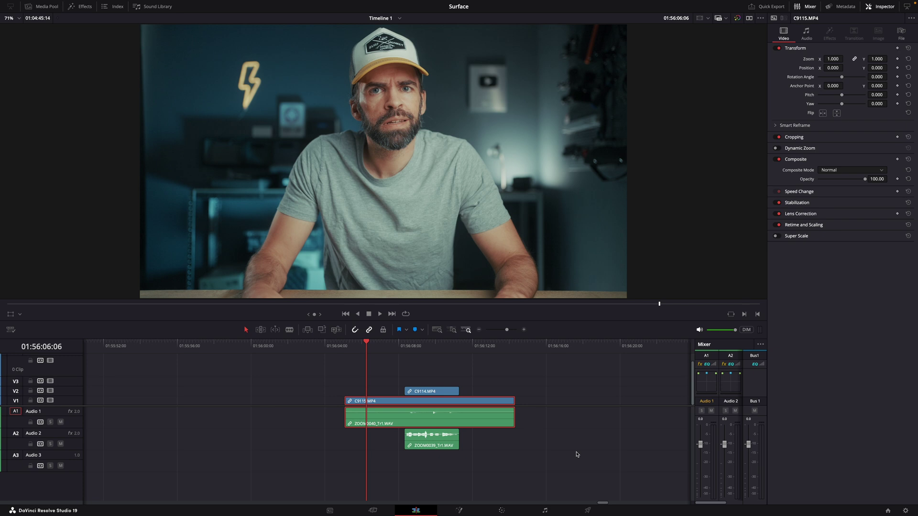
mouse_move(407, 392)
left_mouse_down()
mouse_move(496, 391)
mouse_move(407, 391)
left_mouse_up()
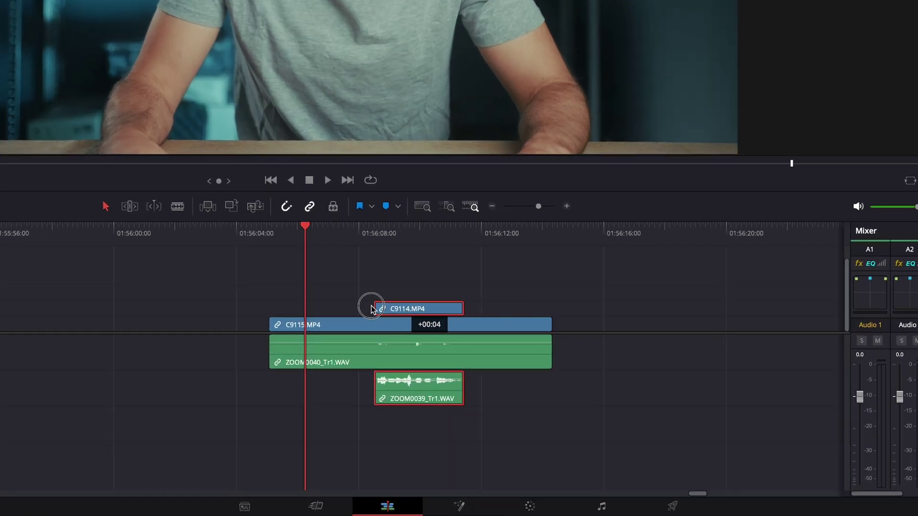
Blade C9115 at the start and end points of the overlapping C9114 clip.
left_click_drag(372, 309, 392, 311)
left_click_drag(345, 232, 363, 234)
left_click(387, 330)
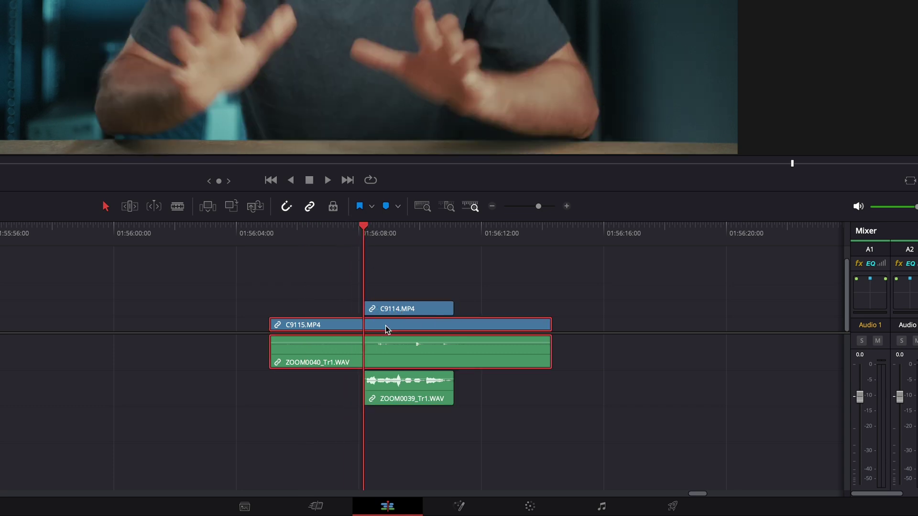
key("ctrl+b")
left_click_drag(400, 234, 452, 243)
left_click(469, 324)
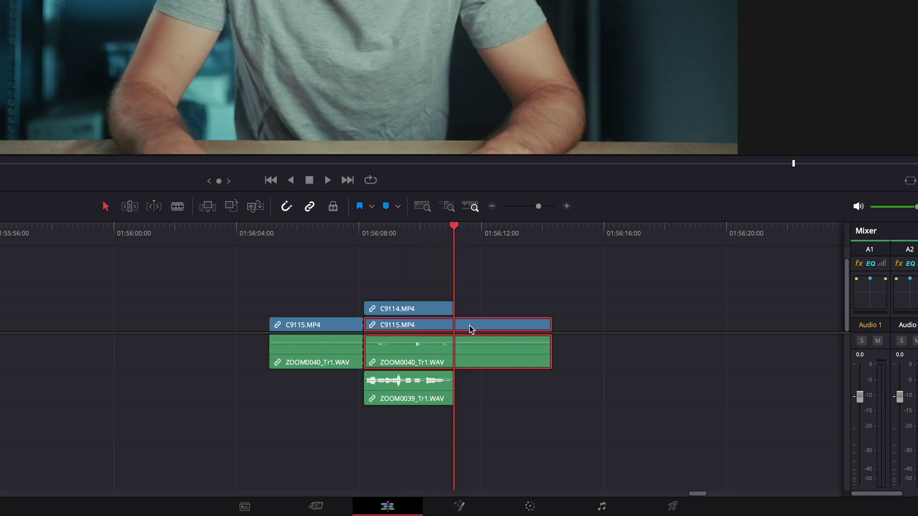
key("ctrl+b")
Combine C9114 and the overlapping C9115 section into Fusion Clip 7 and open it in Fusion.
left_click(402, 291)
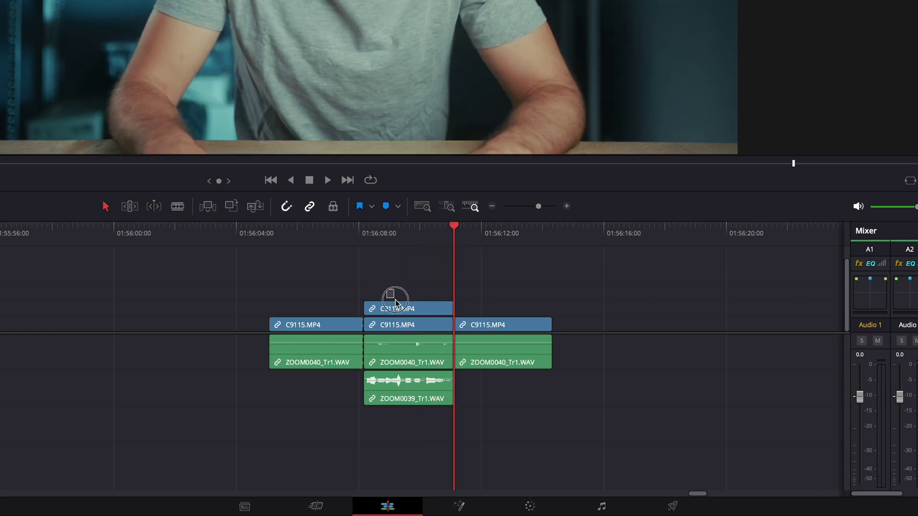
left_click_drag(394, 300, 414, 325)
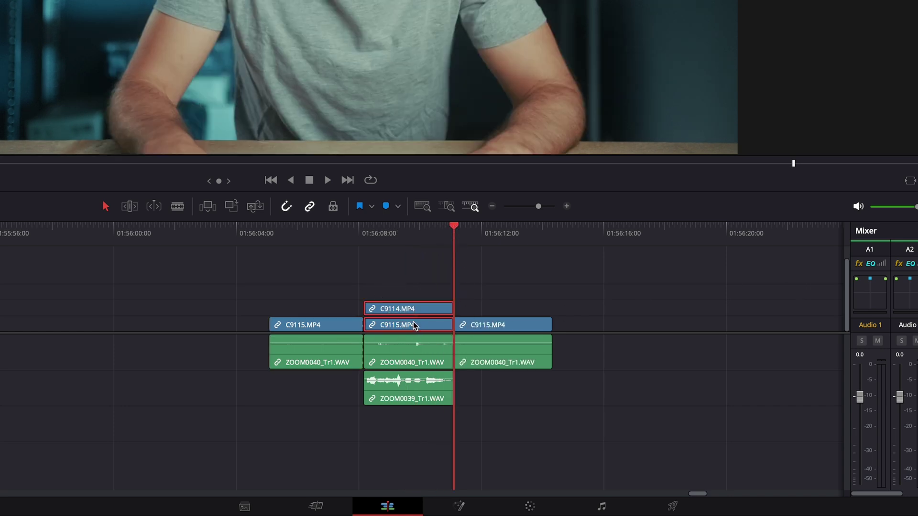
right_click(410, 308)
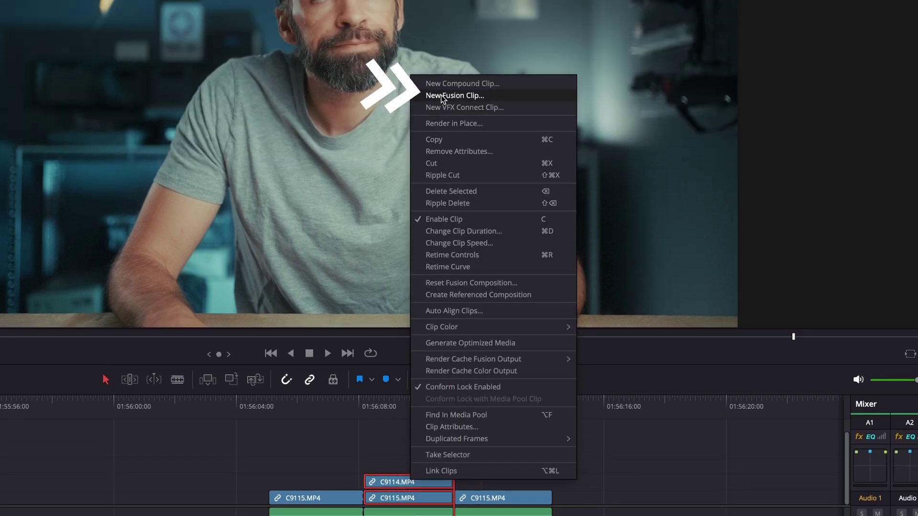
left_click(468, 95)
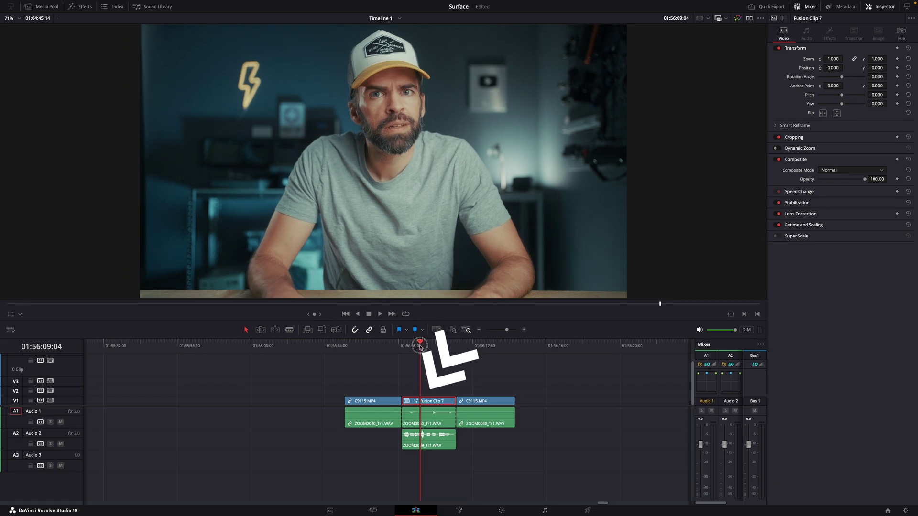
left_click_drag(420, 348, 419, 347)
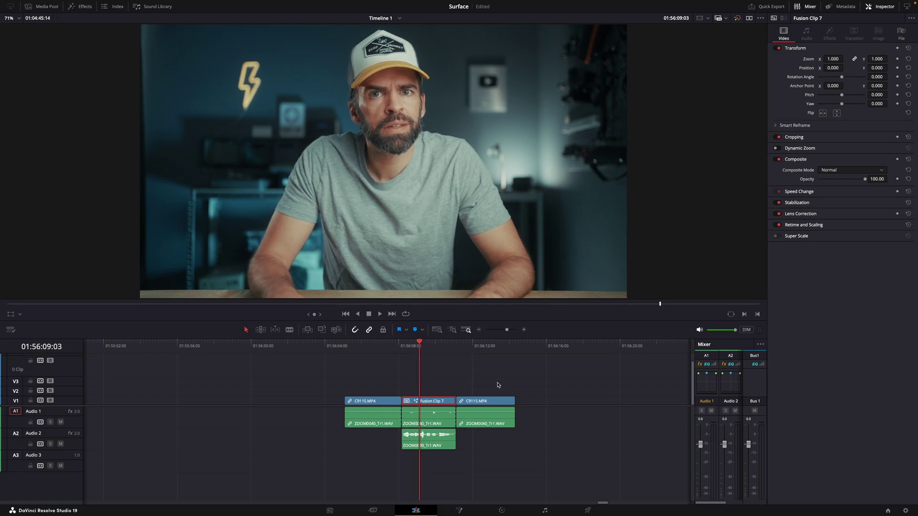
left_click(459, 510)
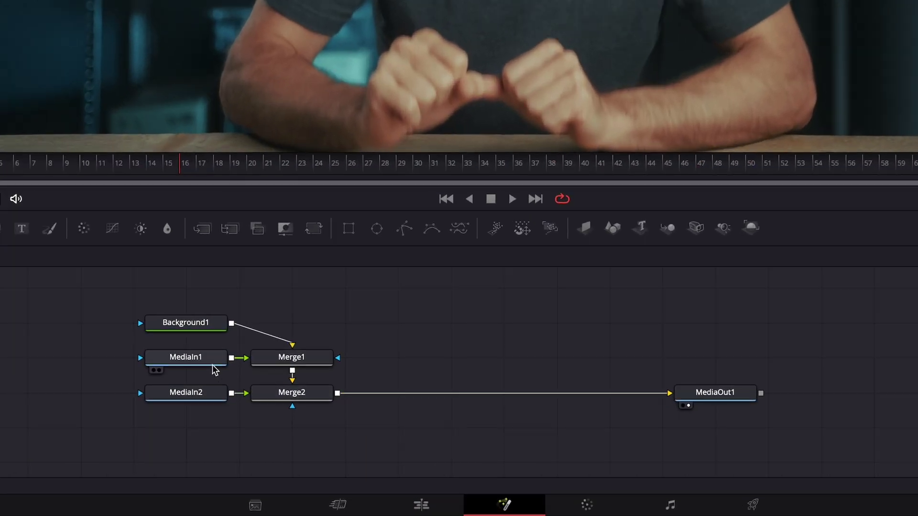
Wire MediaIn1 directly into MediaOut1, bypassing the merge chain.
left_click_drag(179, 361, 424, 355)
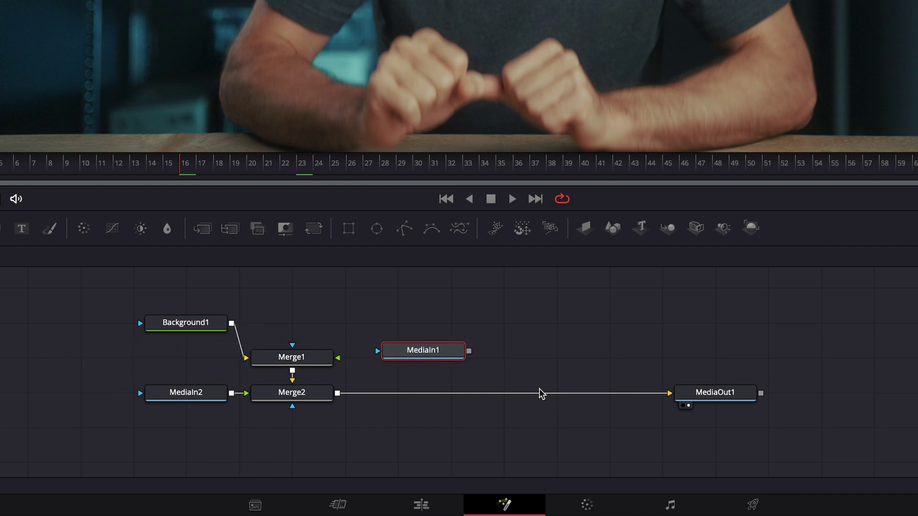
left_click_drag(540, 393, 717, 395)
left_click_drag(432, 351, 418, 393)
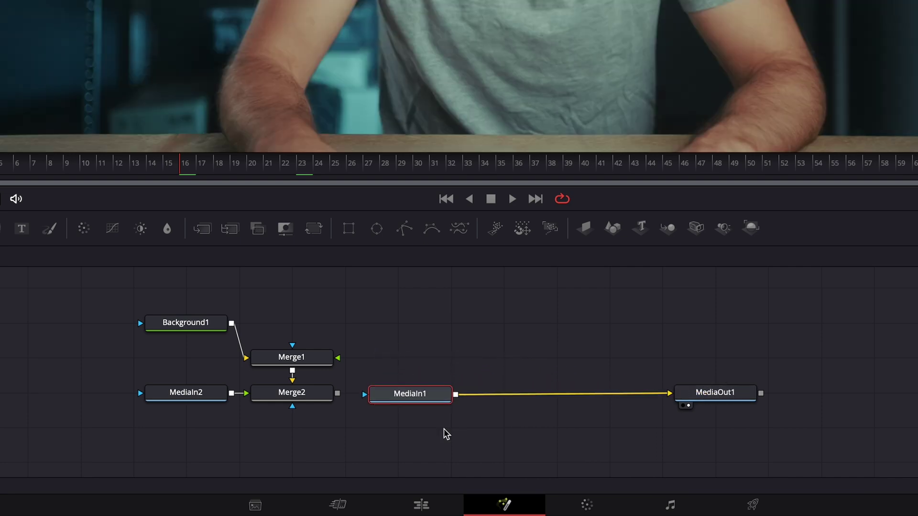
Delete the Merge2, Merge1 and Background1 nodes.
left_click(200, 396)
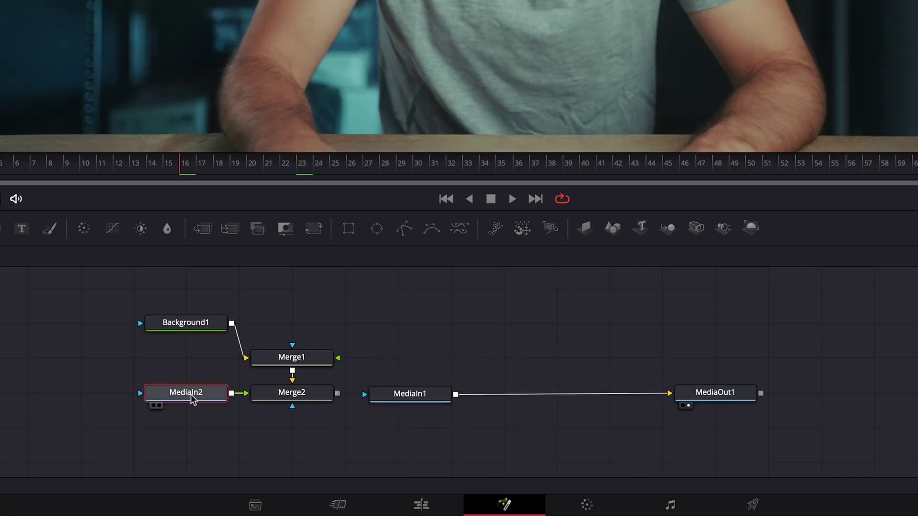
left_click(301, 394)
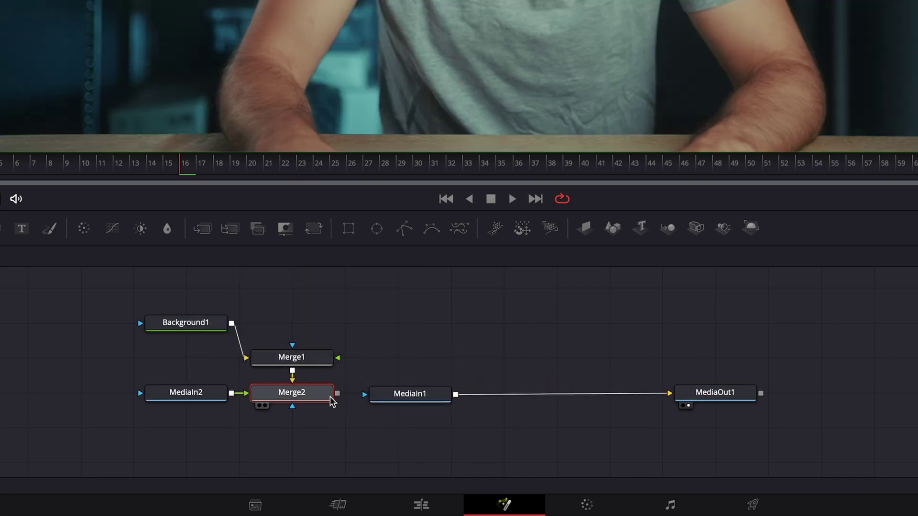
key("Delete")
left_click(304, 362)
key("Delete")
left_click(184, 322)
key("Delete")
Move MediaIn2 up out of the way and select MediaIn1.
left_click_drag(205, 395, 206, 315)
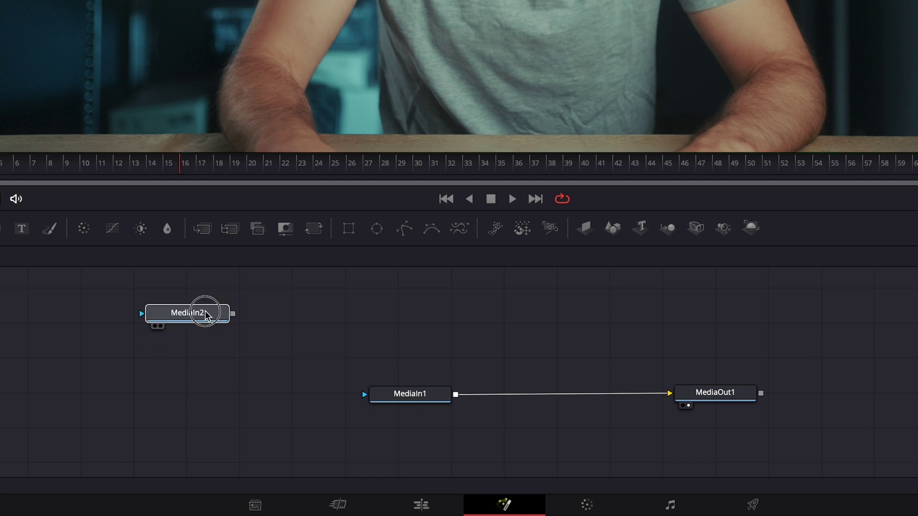
left_click(372, 395)
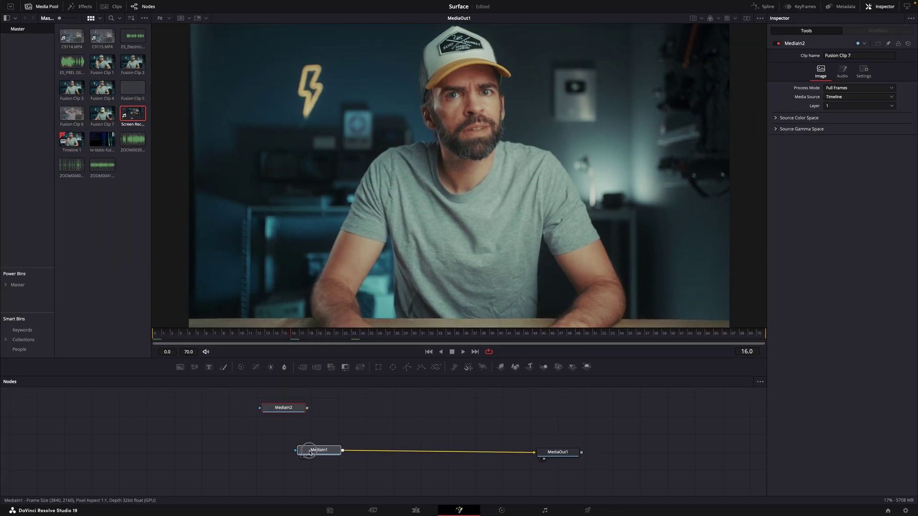
left_click_drag(309, 453, 310, 454)
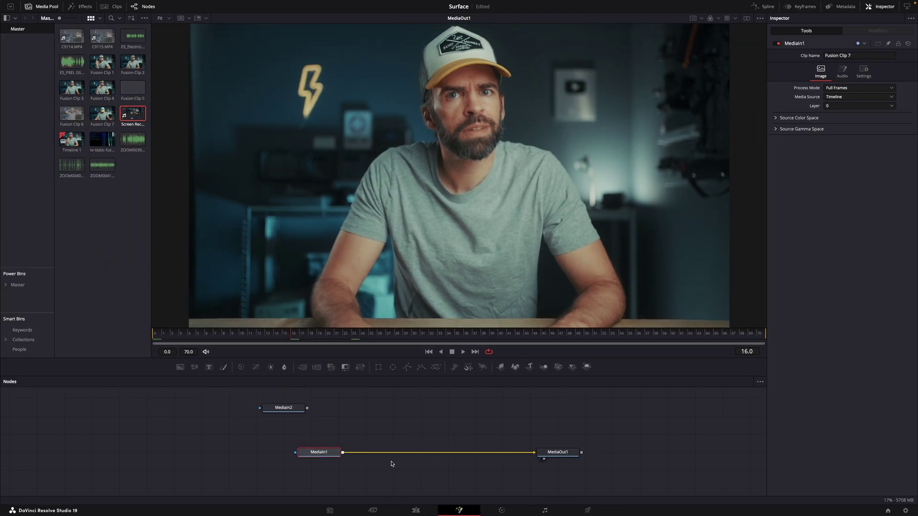
key("shift+space")
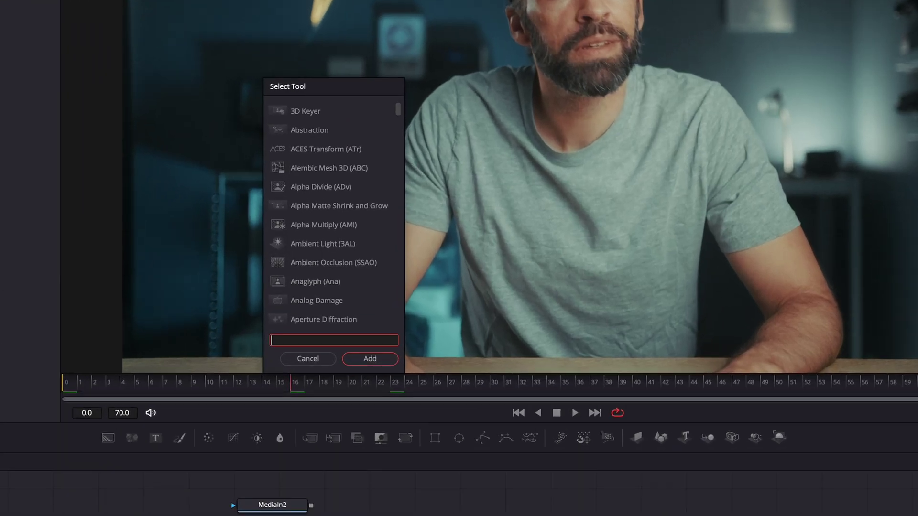
Insert SurfaceTracker1 after MediaIn1, outline the T-shirt front with four corners, and generate its mesh.
type("surf")
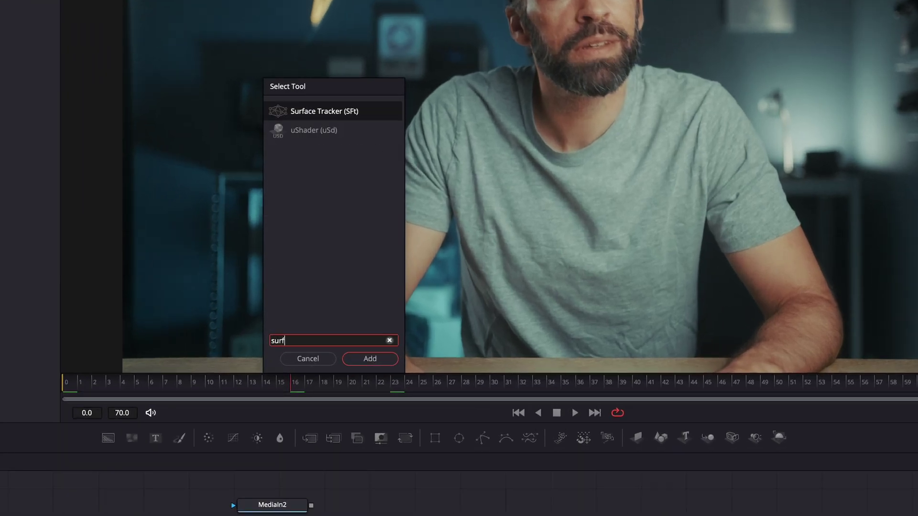
key("Return")
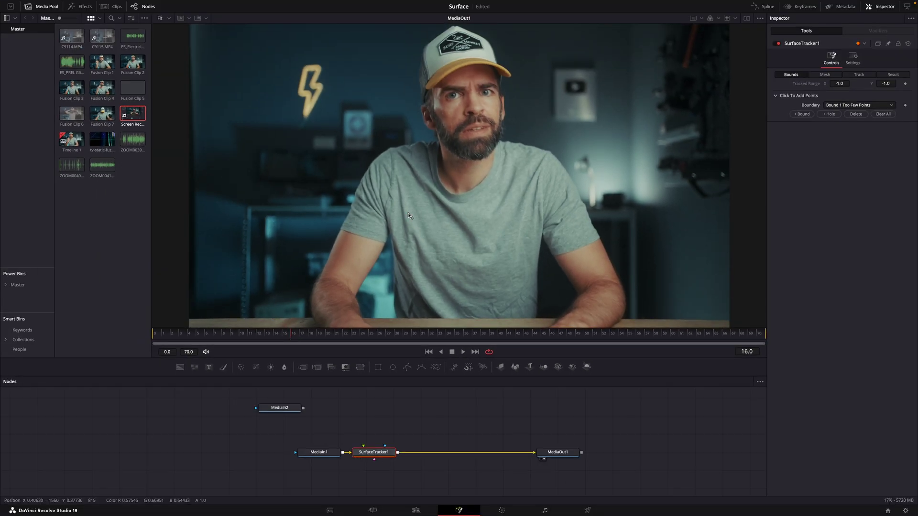
left_click(520, 295)
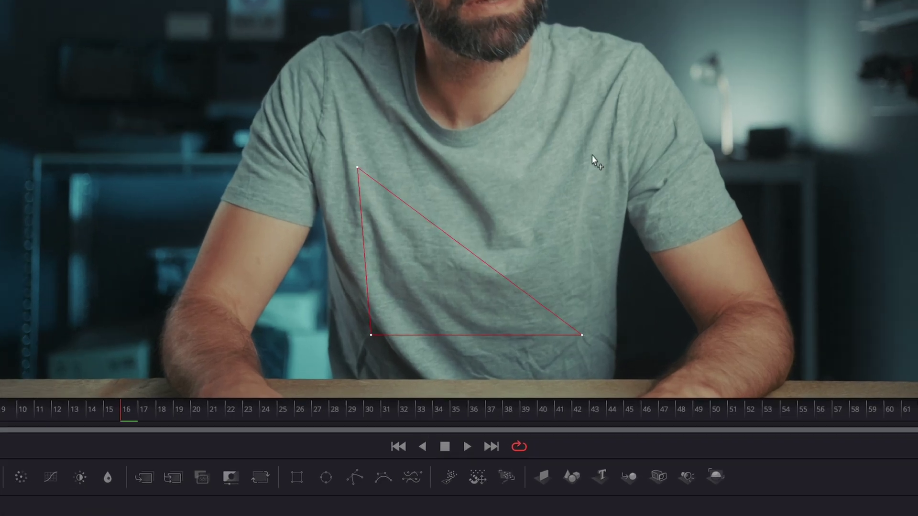
left_click(593, 159)
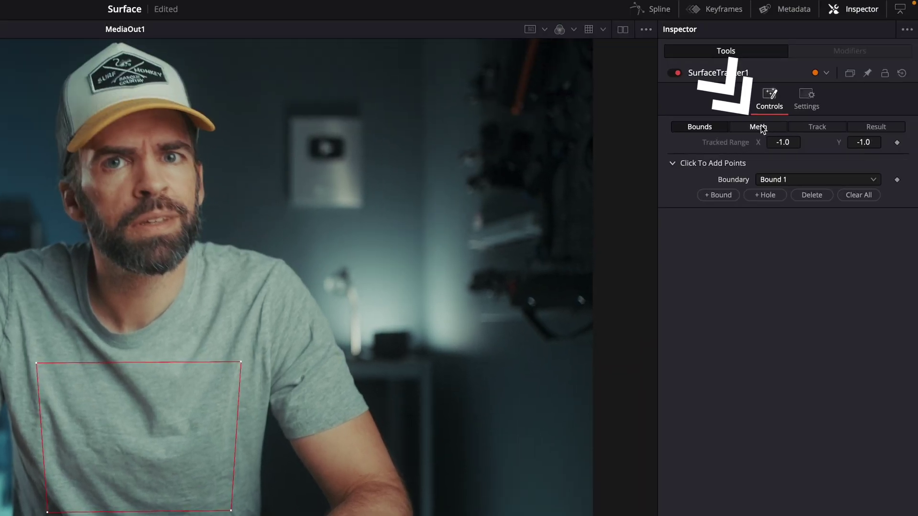
left_click(759, 127)
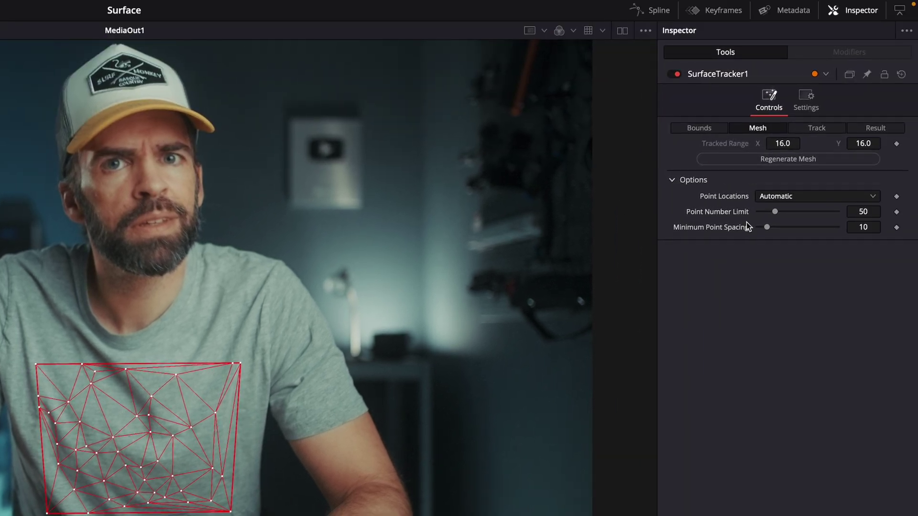
Keep Automatic point placement and track the shirt mesh bidirectionally across frames 0–70.
left_click_drag(774, 211, 807, 213)
left_click(793, 196)
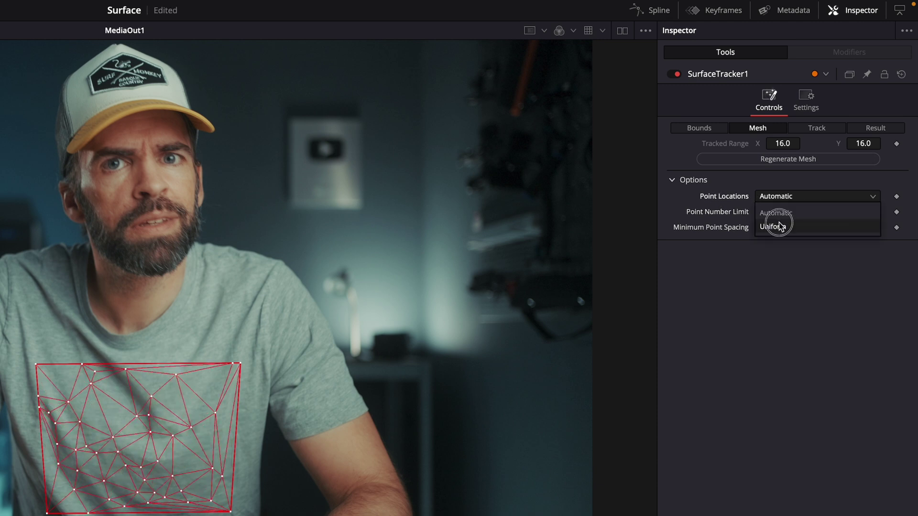
left_click(779, 223)
key("ctrl+z")
key("ctrl+z")
key("ctrl+z")
key("ctrl+z")
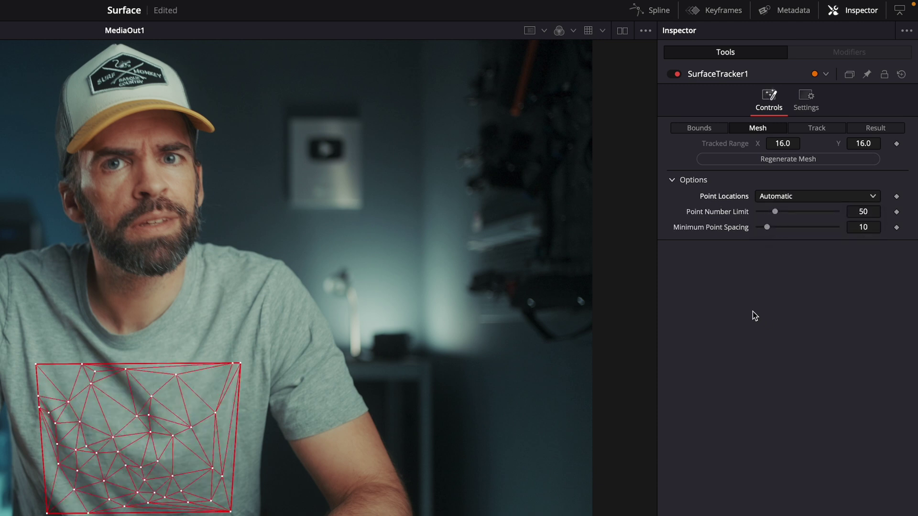
left_click(816, 128)
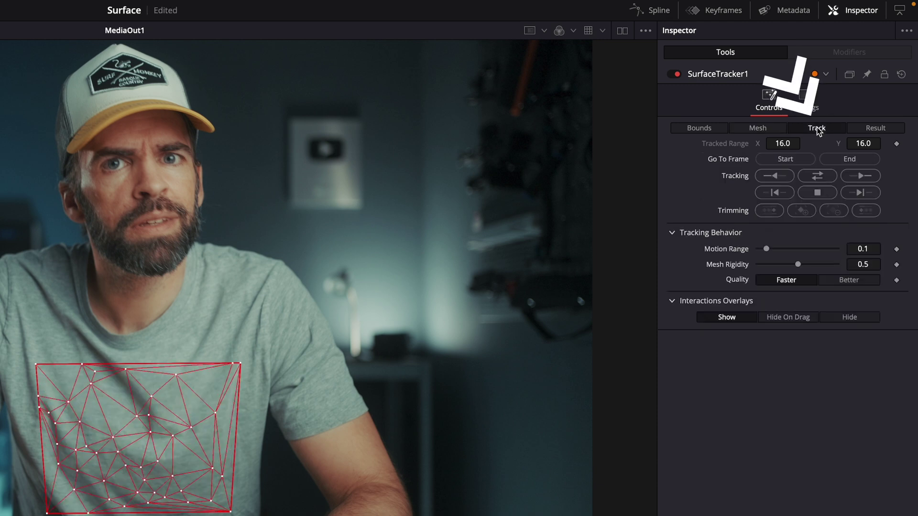
left_click(822, 177)
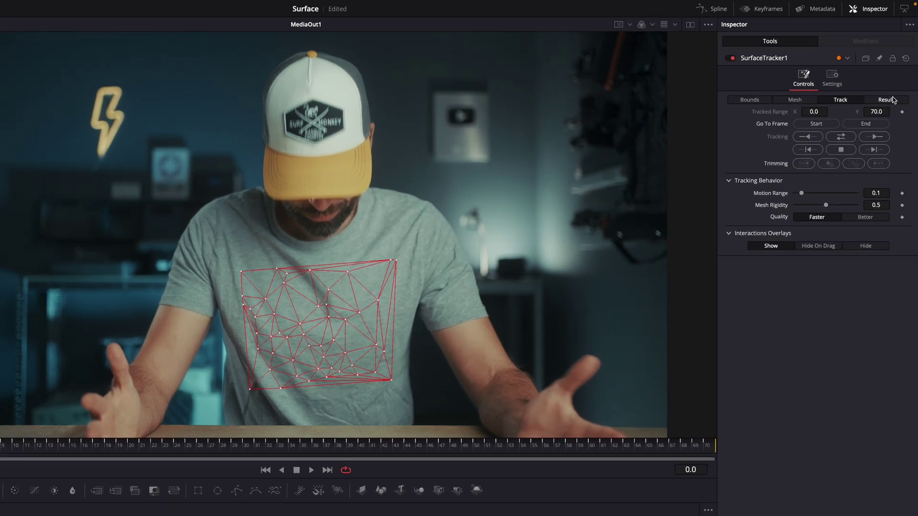
At reference frame 16, connect MediaIn2 as SurfaceTracker1's overlay input.
left_click(893, 74)
left_click(781, 154)
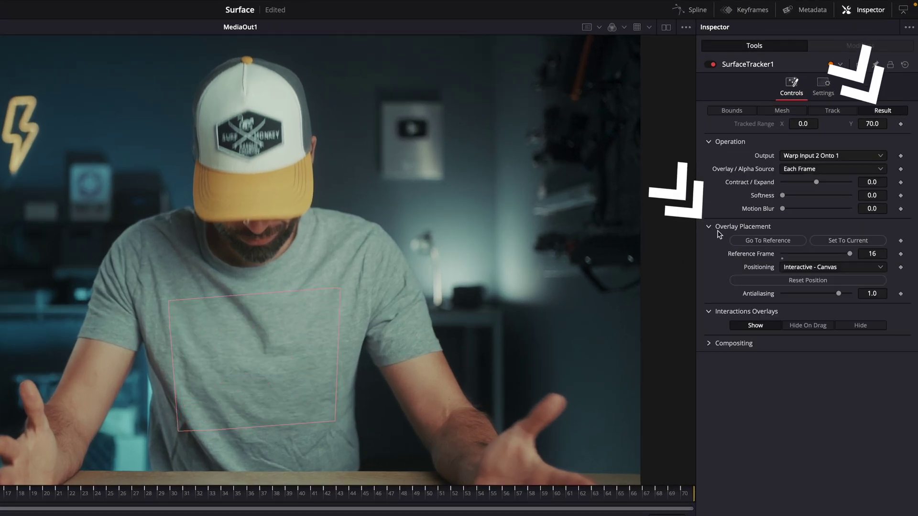
left_click(753, 240)
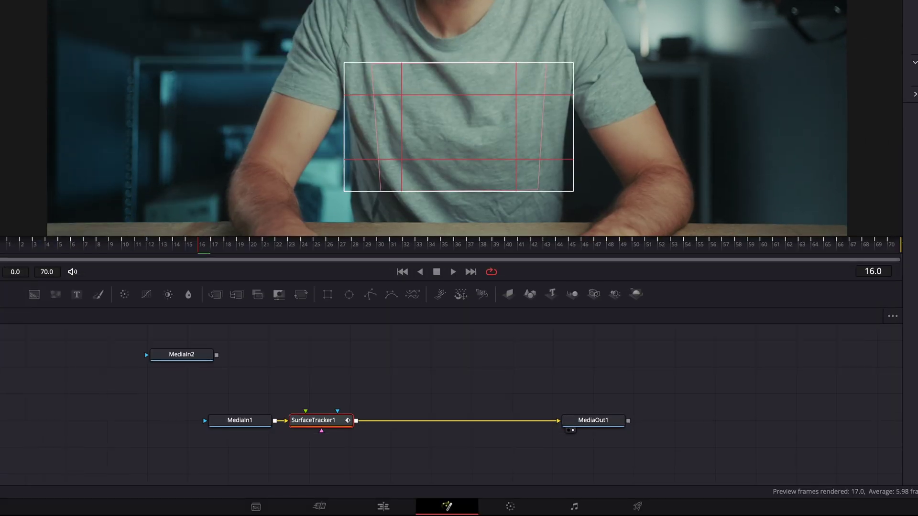
left_click_drag(216, 355, 310, 423)
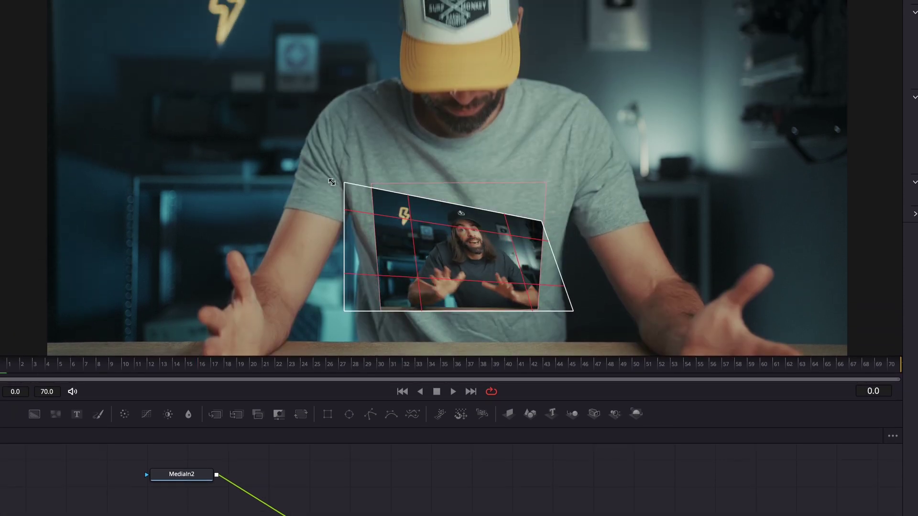
Fit the overlay's corner pin onto the chest and add an Ellipse1 mask to MediaIn2.
left_click_drag(343, 184, 370, 209)
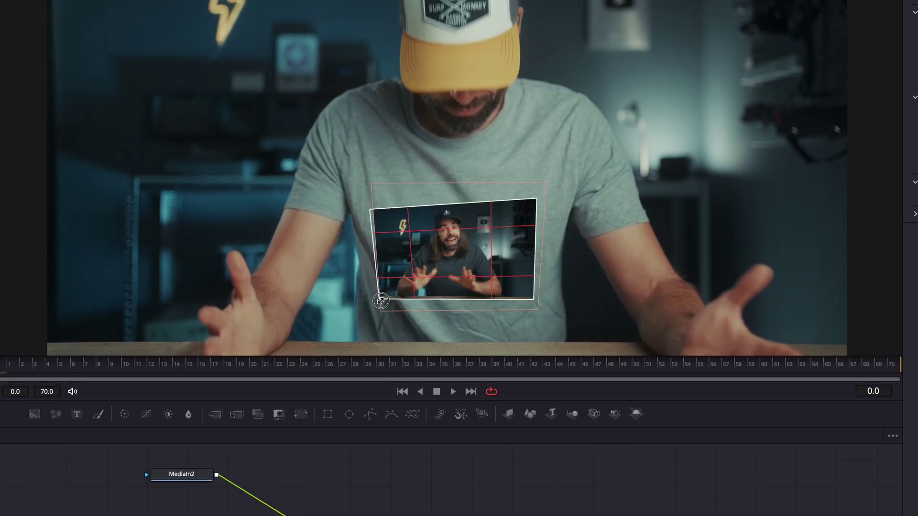
left_click_drag(437, 265, 461, 249)
left_click(194, 475)
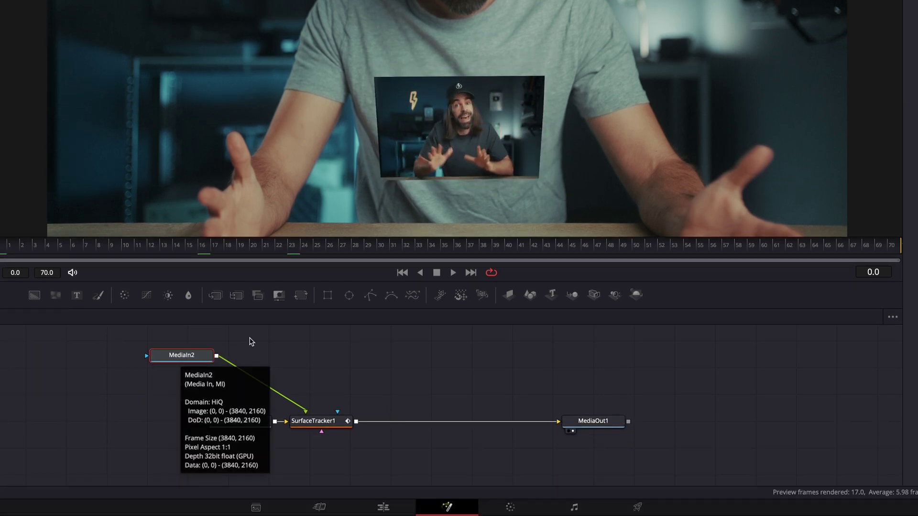
left_click(350, 295)
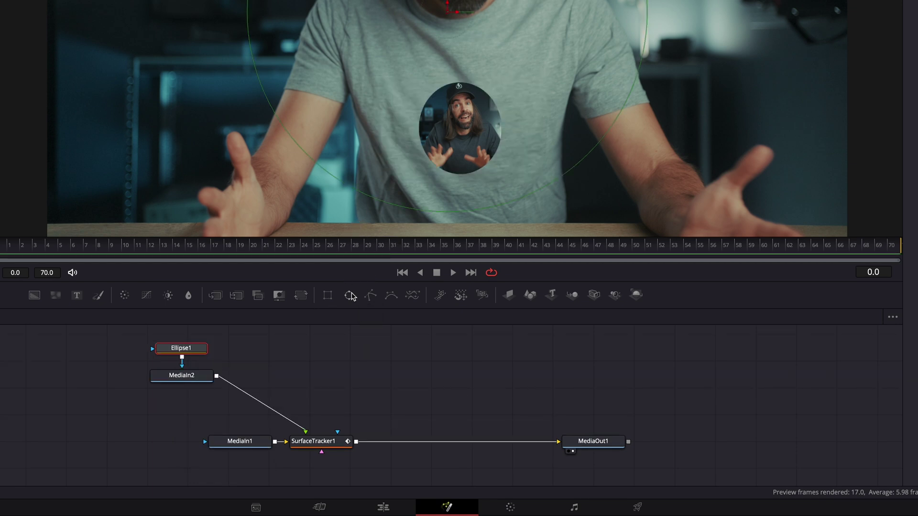
Tidy Ellipse1 and MediaIn2 in the node graph and shift the mask centre to X 0.503980, Y 0.529481.
left_click_drag(209, 377, 327, 383)
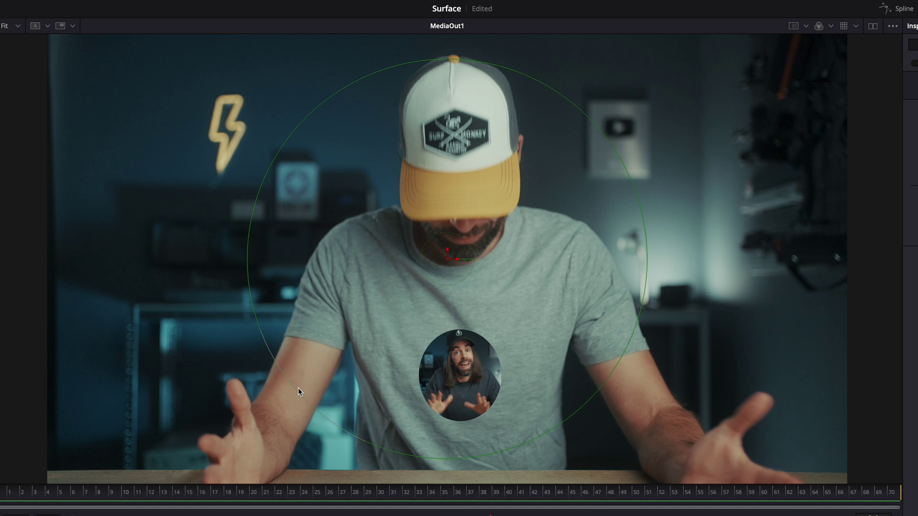
mouse_move(448, 263)
left_mouse_down()
mouse_move(463, 258)
mouse_move(442, 250)
mouse_move(440, 262)
mouse_move(449, 248)
left_mouse_up()
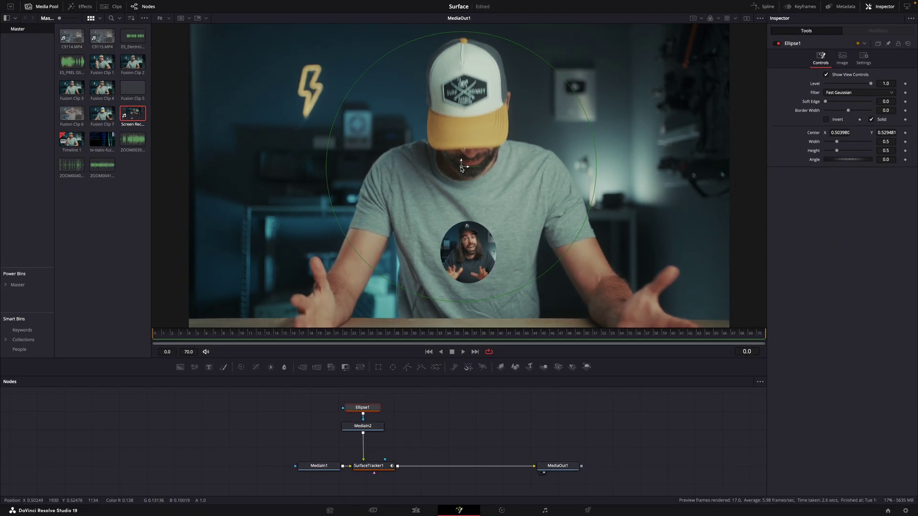
left_click(370, 467)
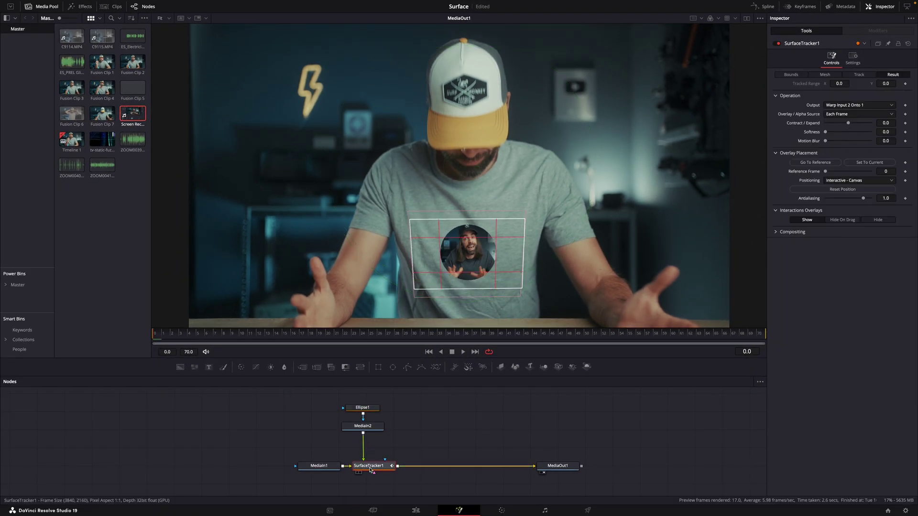
After trying Add and Multiply, set SurfaceTracker1's composite type to Overlay with slightly lower opacity.
left_click(777, 233)
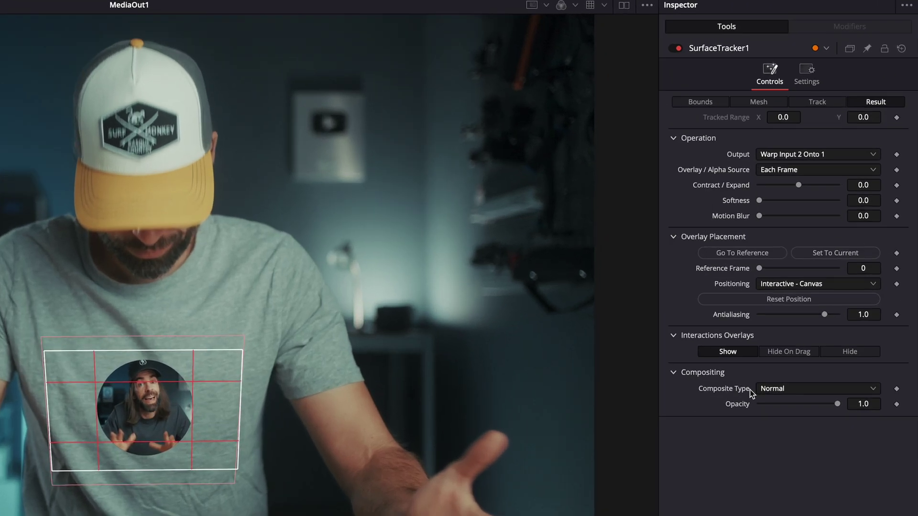
left_click(836, 241)
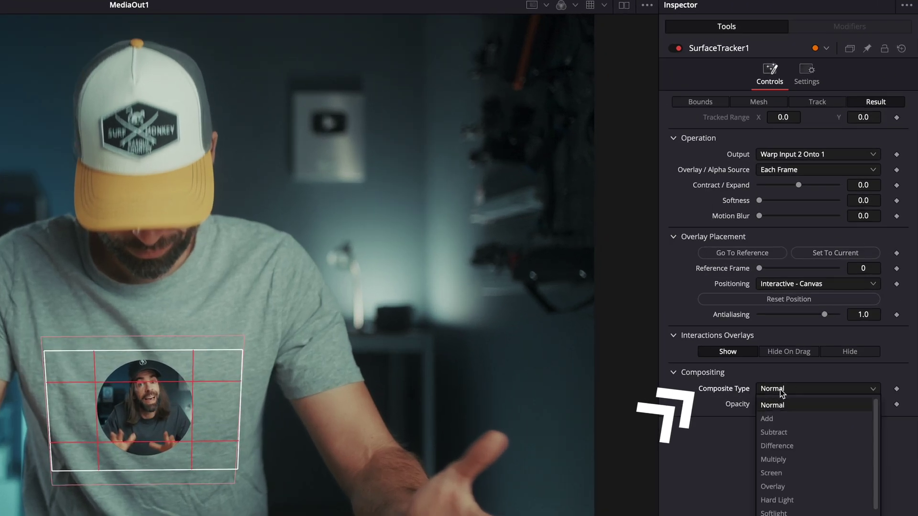
left_click(779, 419)
left_click(784, 388)
left_click(790, 458)
left_click(790, 393)
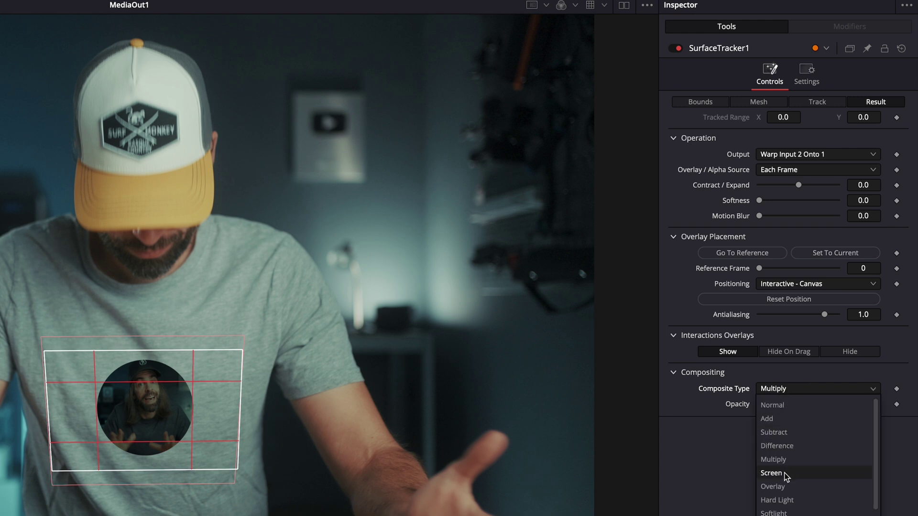
left_click(784, 486)
mouse_move(834, 404)
left_mouse_down()
mouse_move(798, 404)
mouse_move(841, 404)
left_mouse_up()
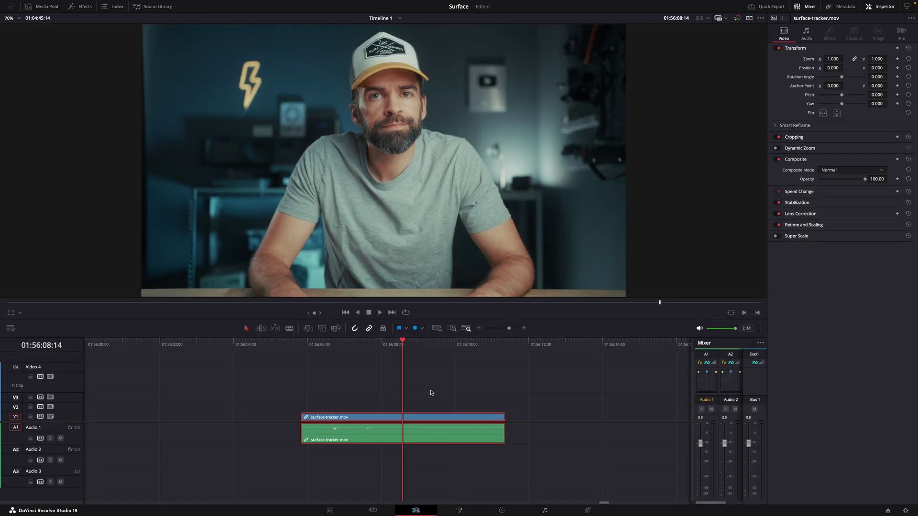
Blade surface-tracker.mov at two playhead positions, cutting it into three pieces.
mouse_move(396, 345)
left_mouse_down()
mouse_move(352, 345)
mouse_move(407, 346)
mouse_move(386, 352)
left_mouse_up()
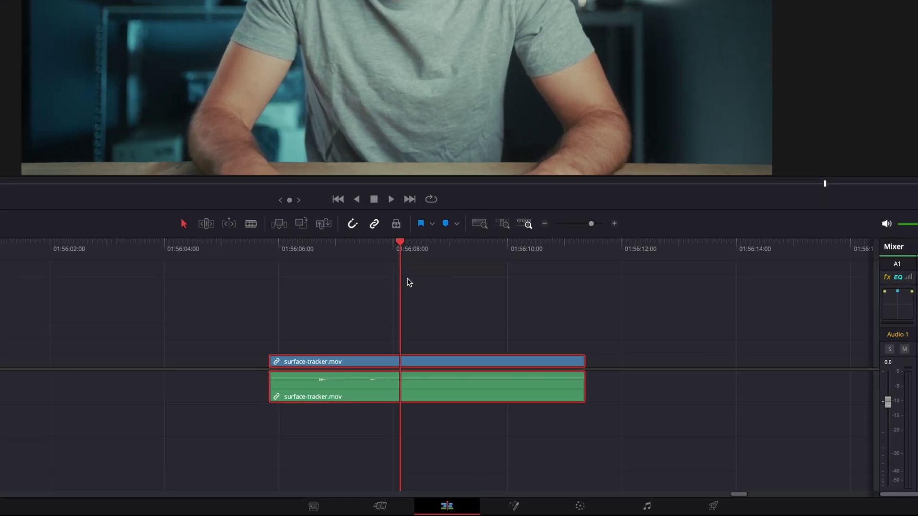
key("ctrl+b")
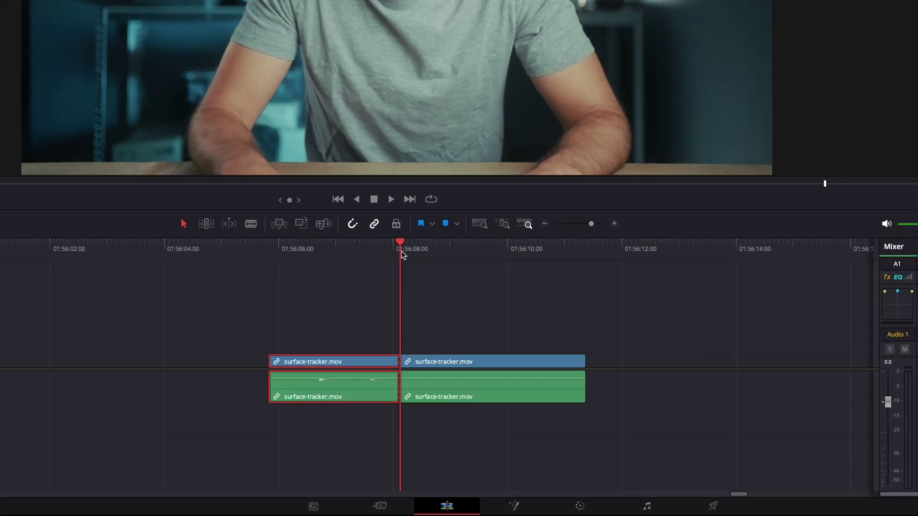
mouse_move(403, 253)
left_mouse_down()
mouse_move(464, 254)
mouse_move(399, 253)
left_mouse_up()
left_click(479, 365)
key("ctrl+b")
On the Color page, drop the Surface Tracker effect onto the node line after node 01.
left_click(584, 507)
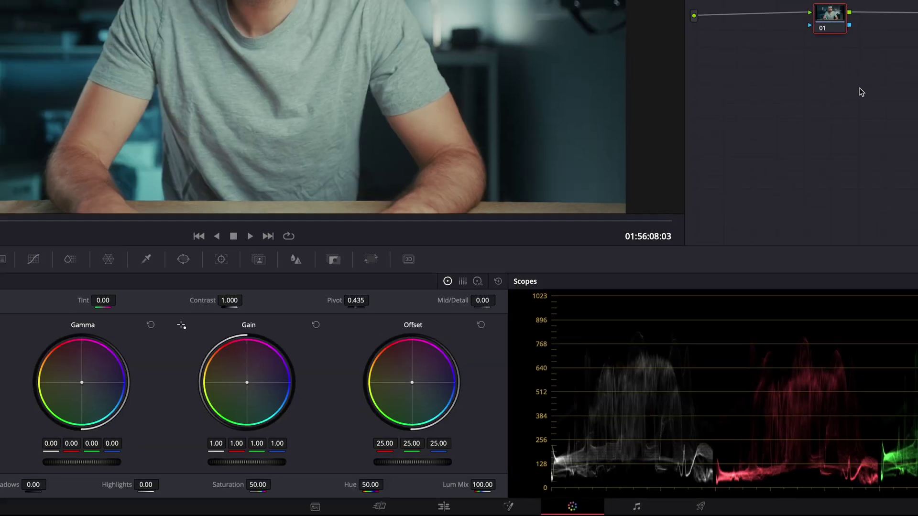
left_click(866, 7)
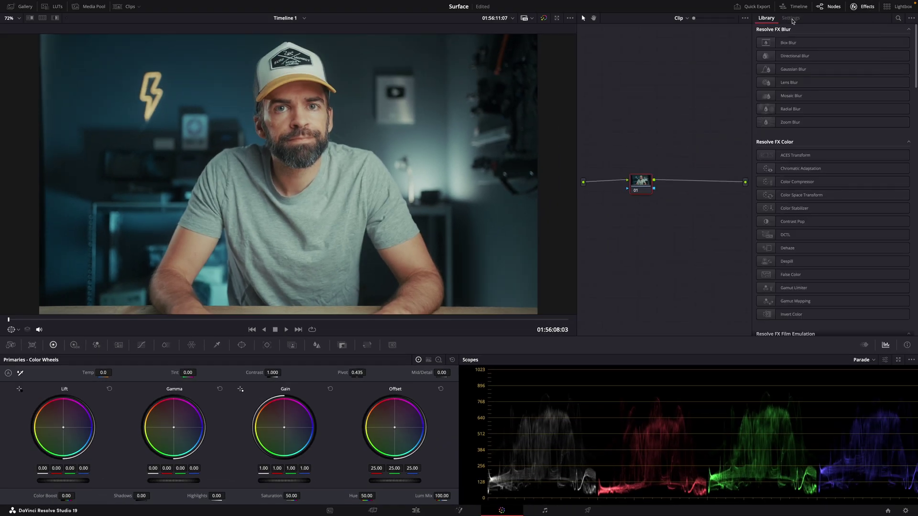
scroll(832, 191, "down", 15)
left_click_drag(795, 190, 687, 180)
Outline the shirt's chest with four corners, generate its mesh and track it forward.
left_click(255, 214)
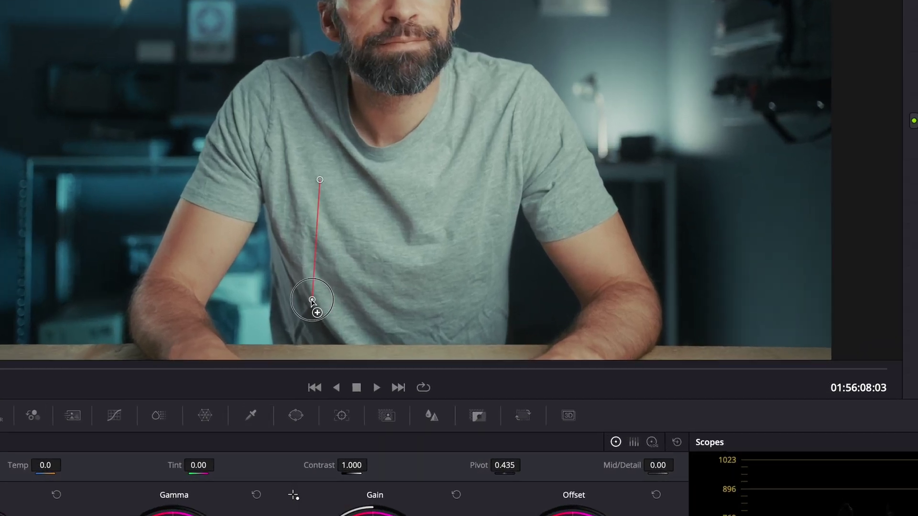
left_click(312, 301)
left_click(478, 304)
left_click(473, 172)
left_click(319, 179)
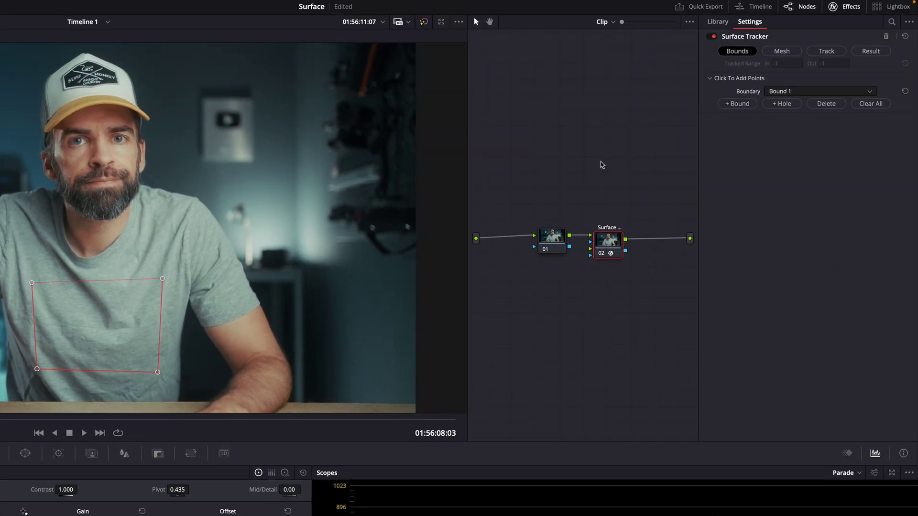
left_click(782, 51)
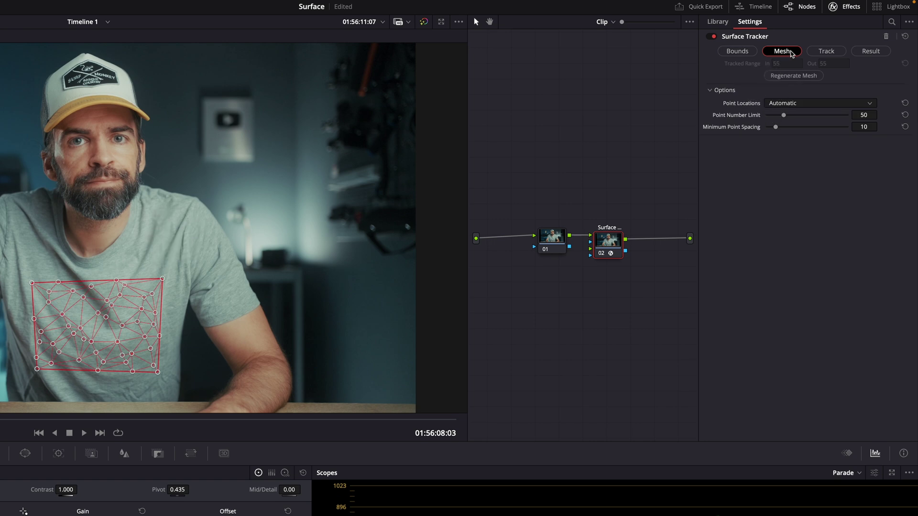
left_click(823, 51)
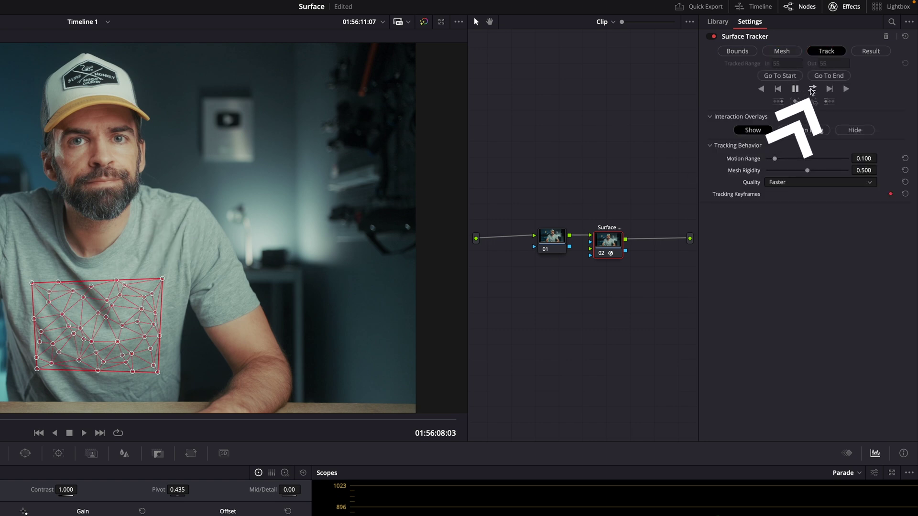
left_click(811, 90)
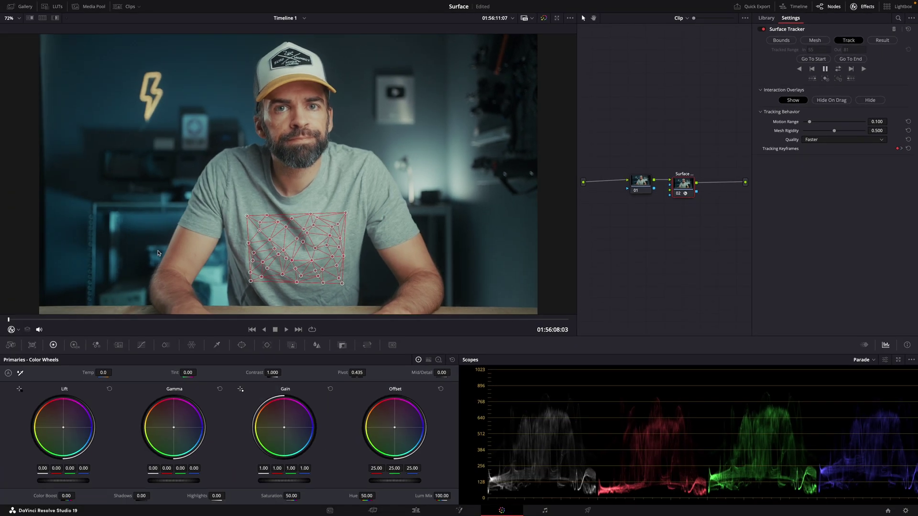
Bring the skull clip from the Media Pool into the node graph, feeding the Surface Tracker.
left_click(92, 8)
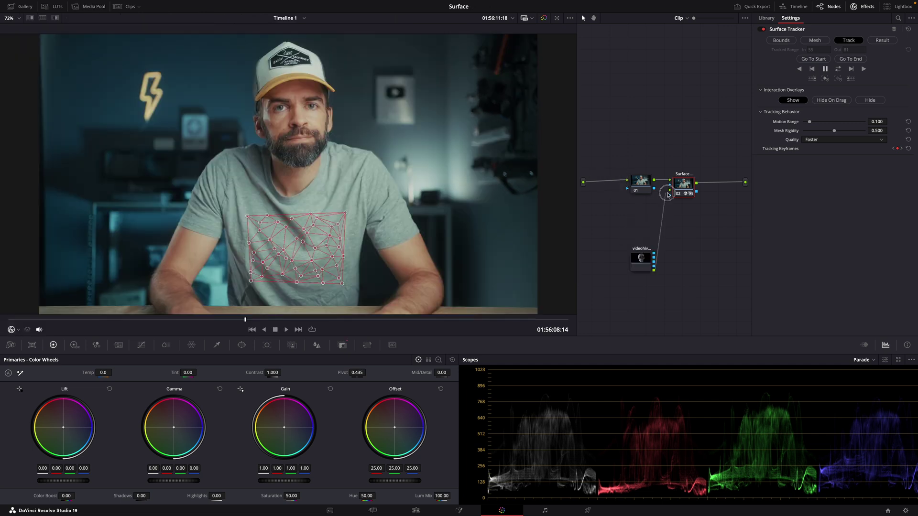
left_click_drag(668, 263, 670, 192)
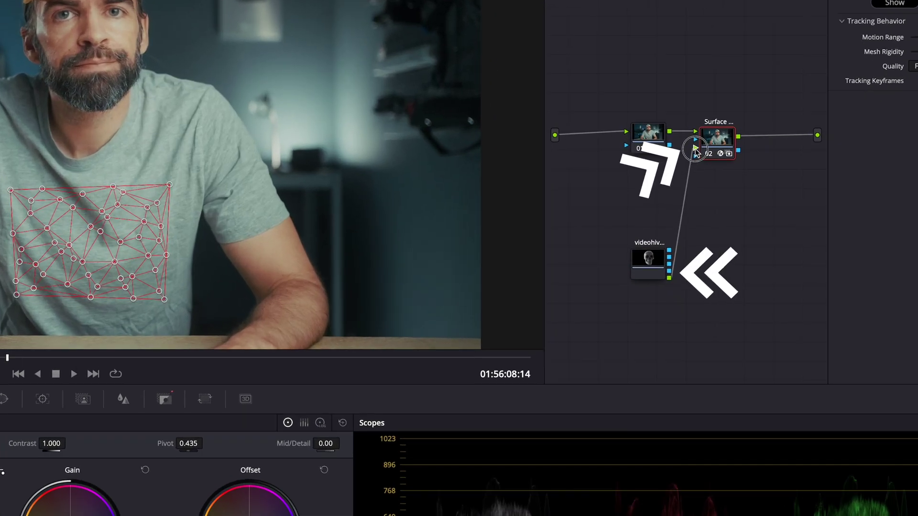
left_click_drag(650, 262, 629, 213)
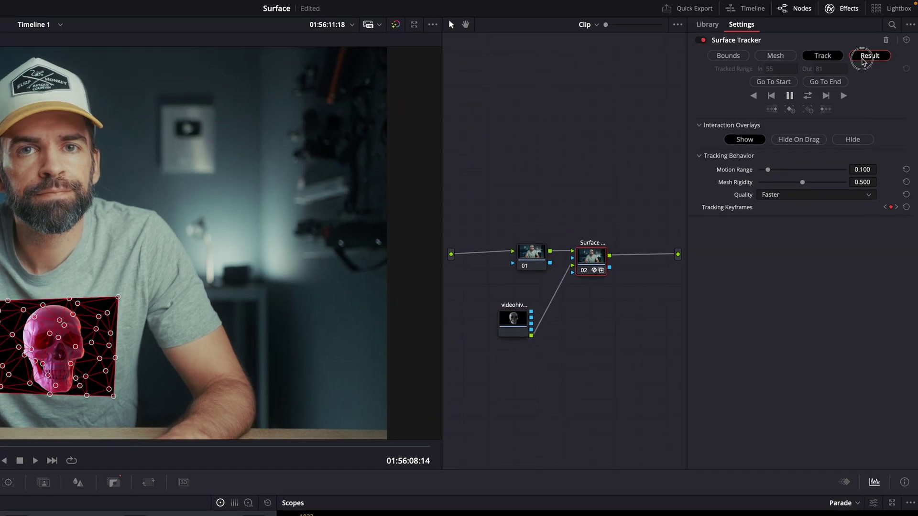
At the tracker's reference frame, corner-pin the skull overlay onto the T-shirt.
left_click(865, 56)
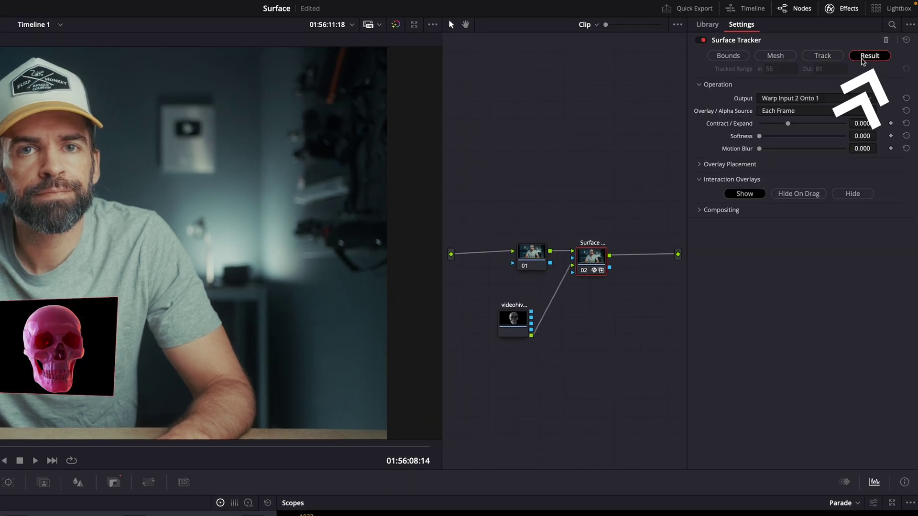
left_click(699, 165)
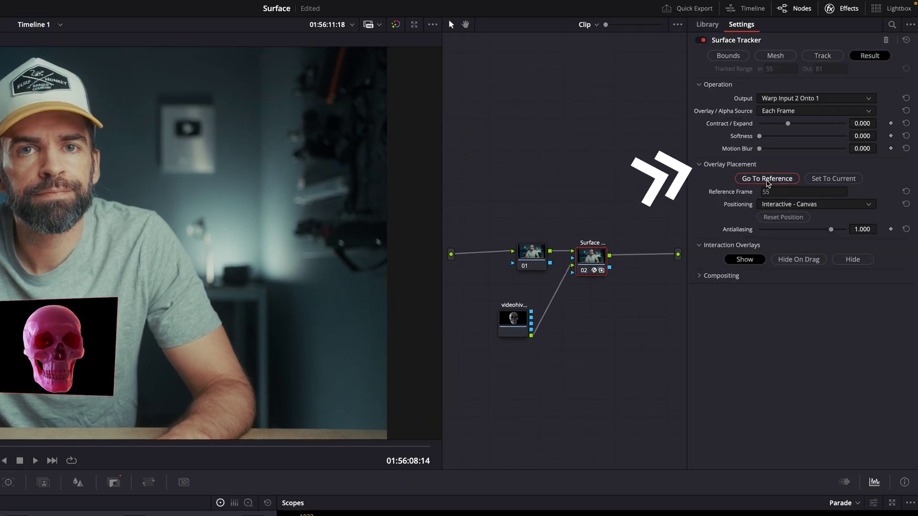
left_click(767, 180)
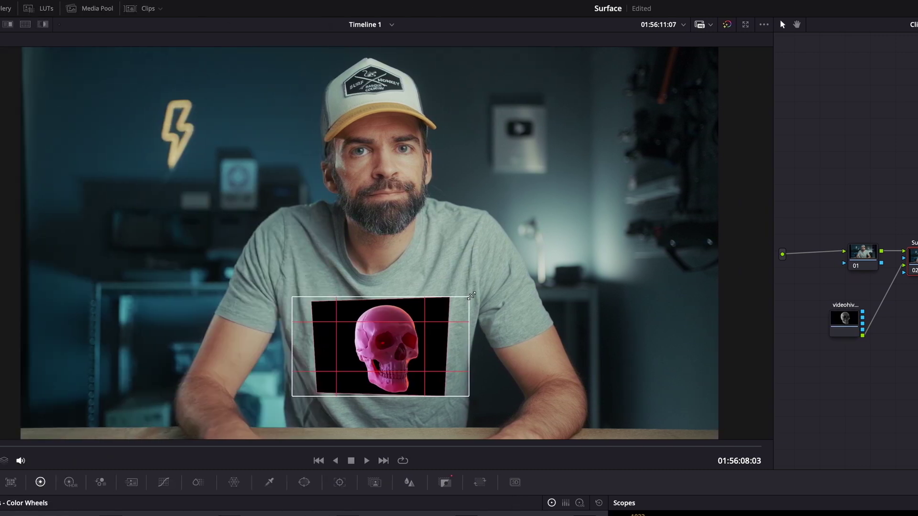
mouse_move(471, 296)
left_mouse_down()
mouse_move(480, 311)
mouse_move(436, 283)
mouse_move(455, 293)
left_mouse_up()
key("Right")
key("Right")
key("Right")
key("Right")
key("Right")
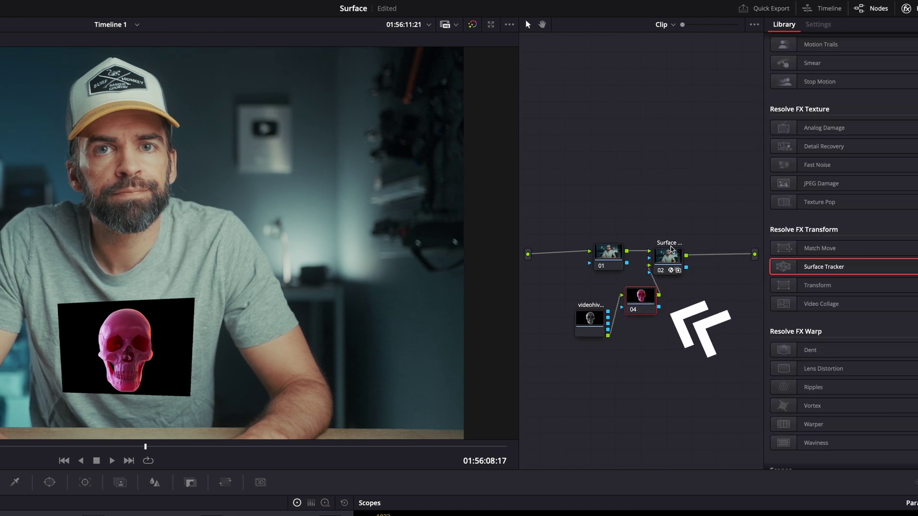
Add a circular window around the skull overlay, with Soft 1 at 4.13.
left_click(669, 256)
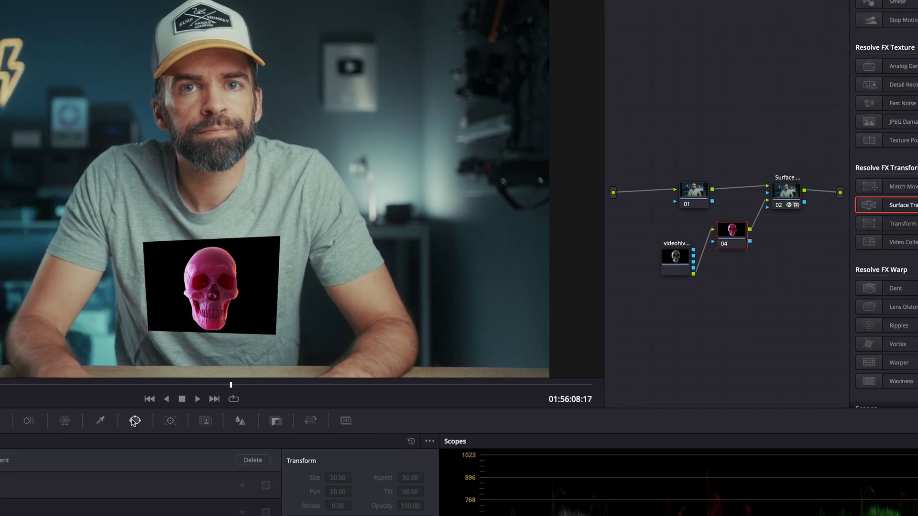
left_click(18, 368)
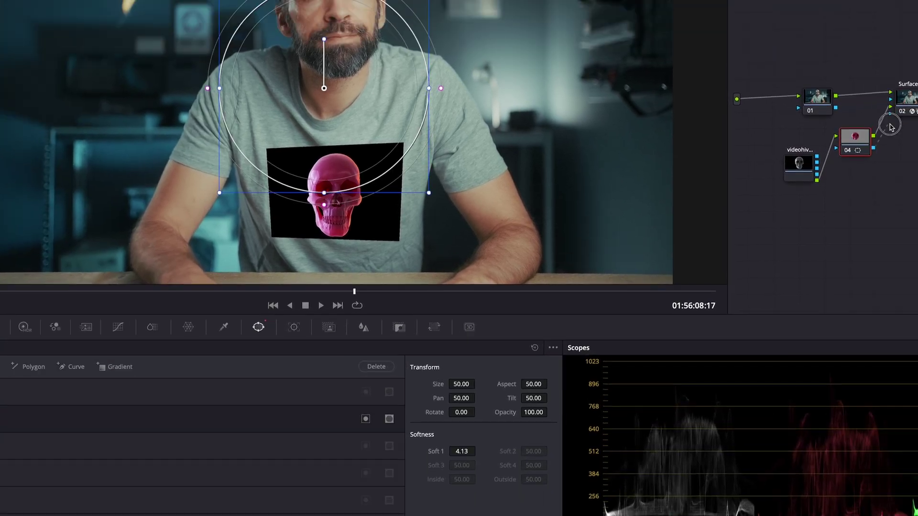